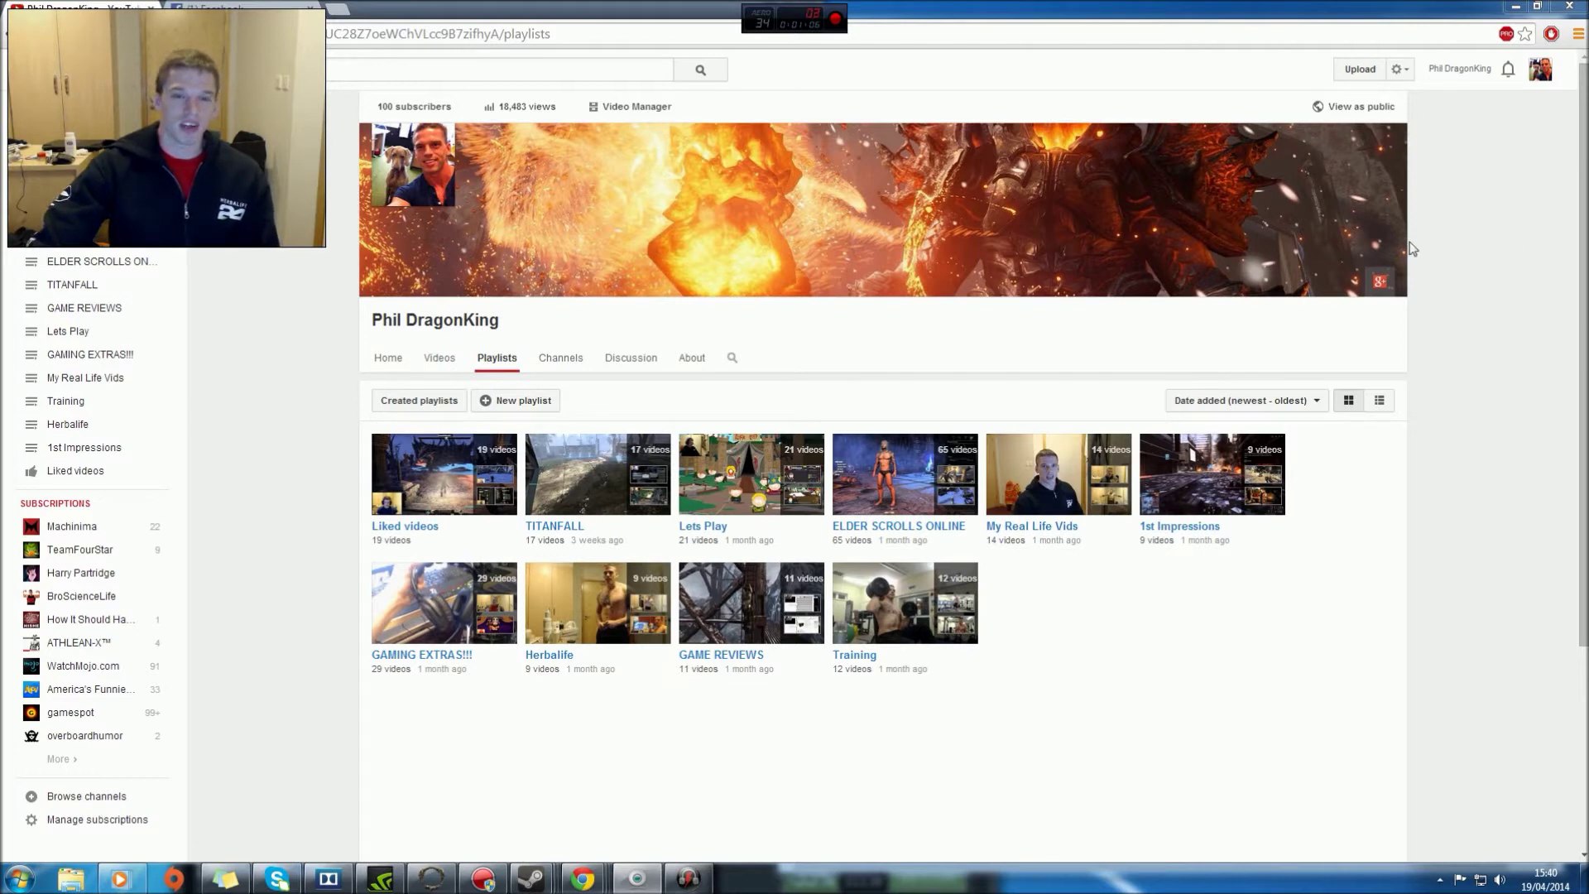
Step: Open the channel's lifetime Views report from the views count in the channel header
left_click(528, 106)
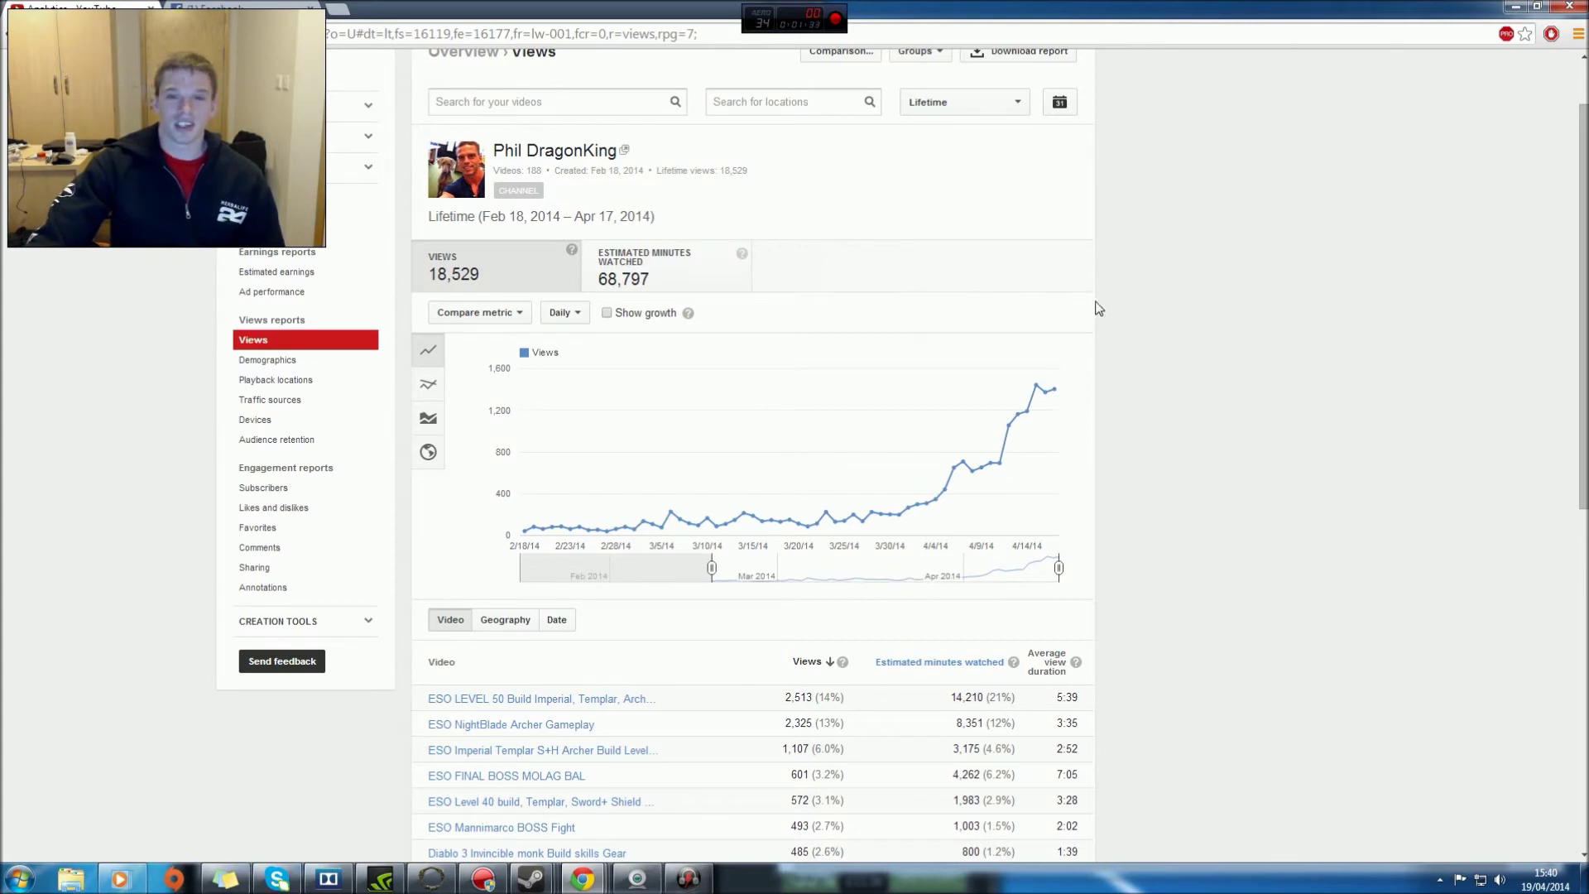
scroll(1236, 374, "down", 1)
scroll(1235, 373, "down", 1)
scroll(1256, 374, "down", 1)
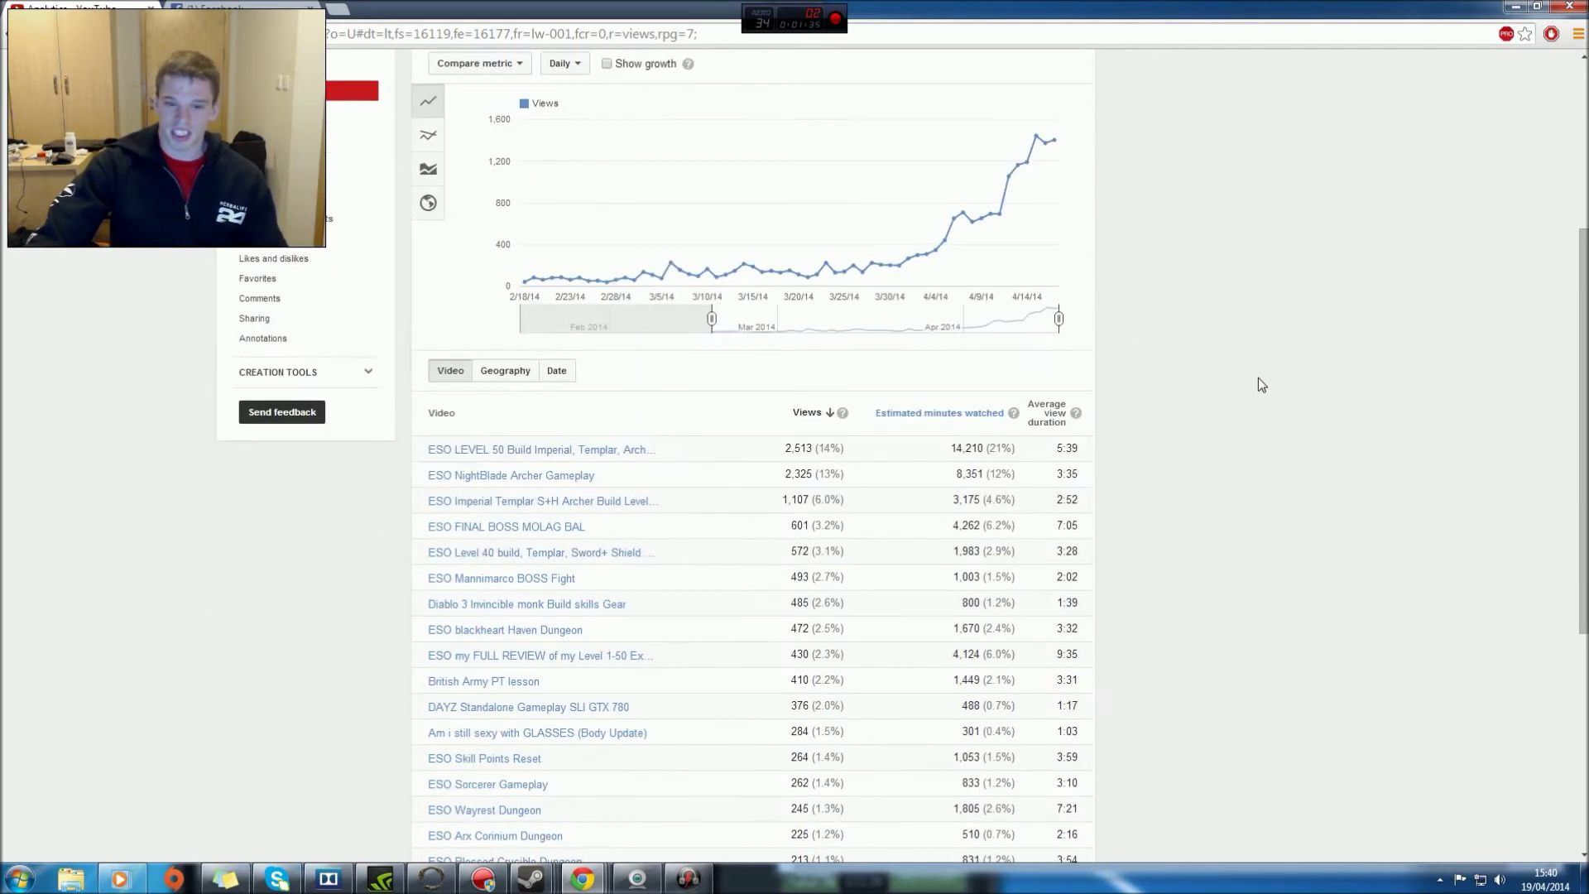
scroll(1258, 378, "down", 1)
scroll(1222, 389, "down", 1)
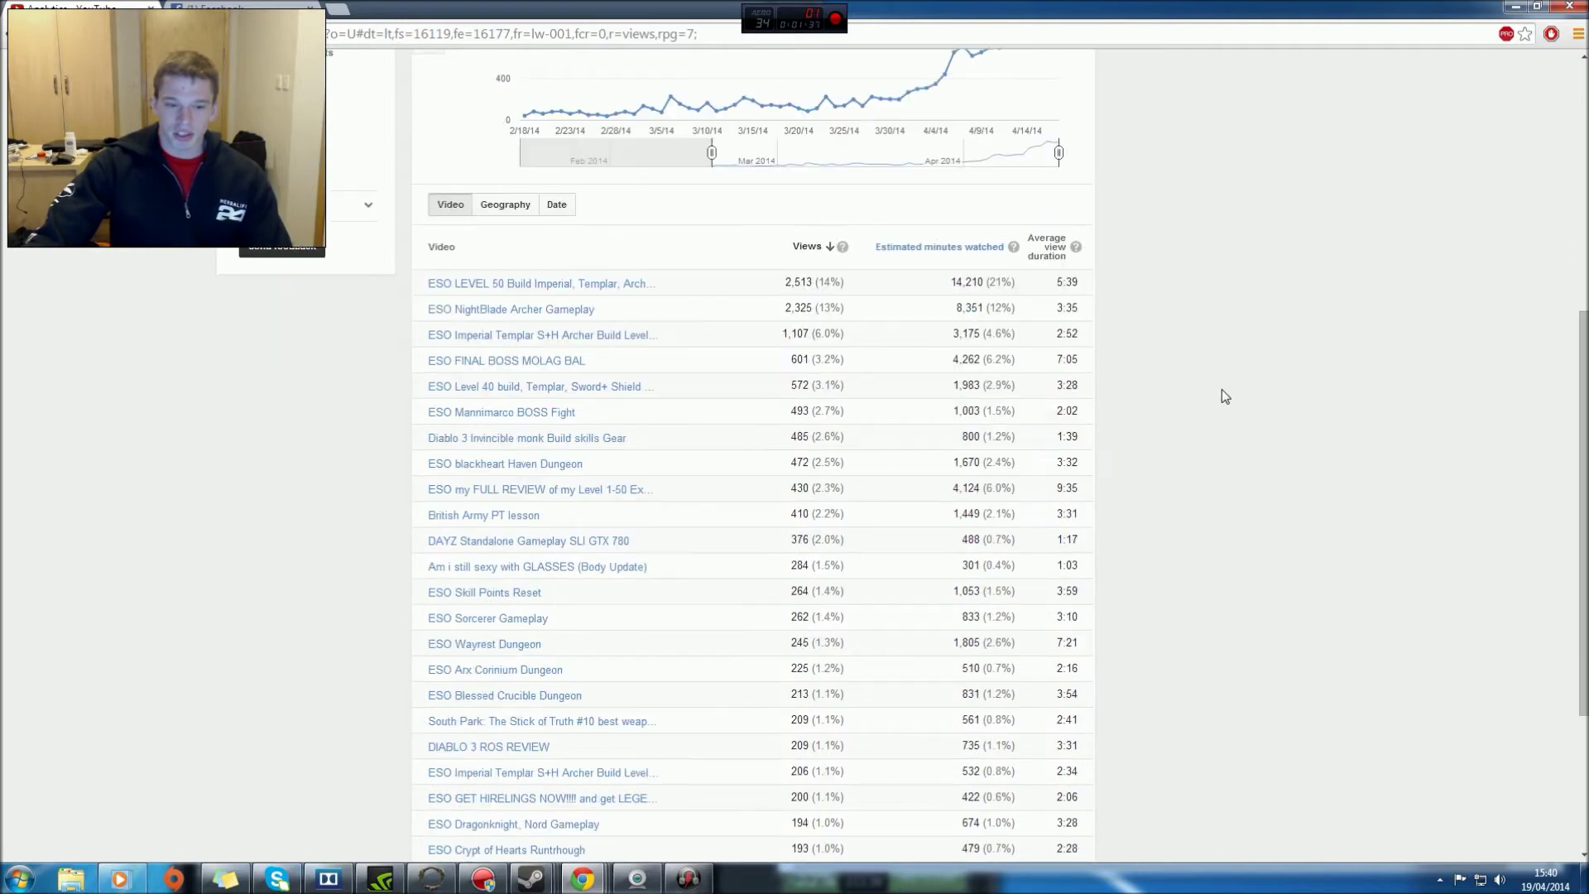
scroll(1222, 389, "up", 1)
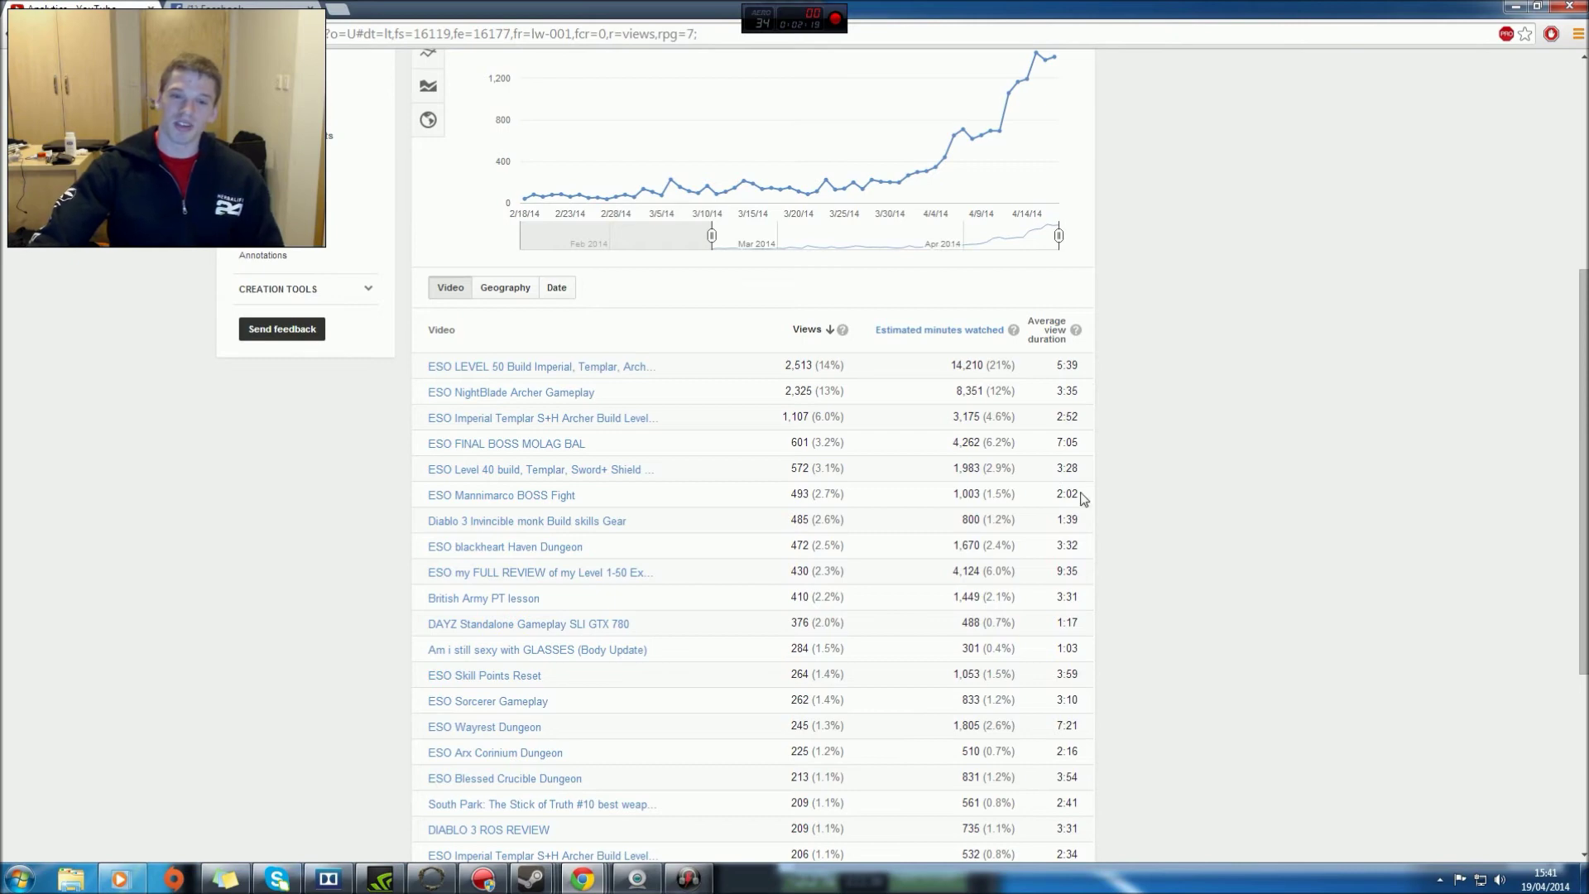
scroll(1082, 496, "down", 2)
scroll(1122, 584, "up", 2)
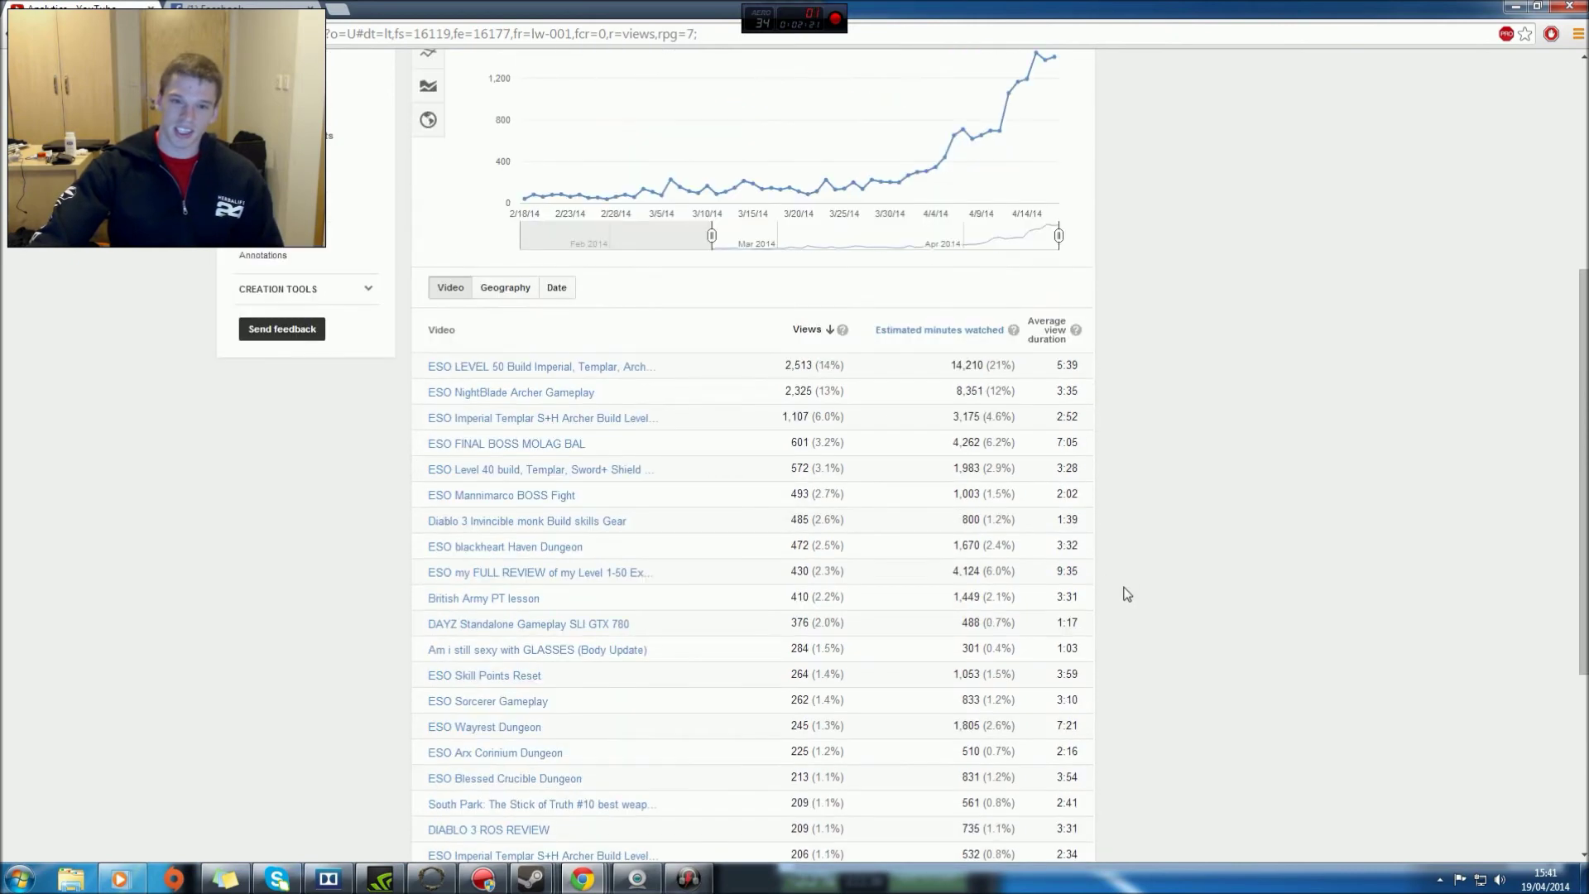
scroll(1122, 571, "up", 3)
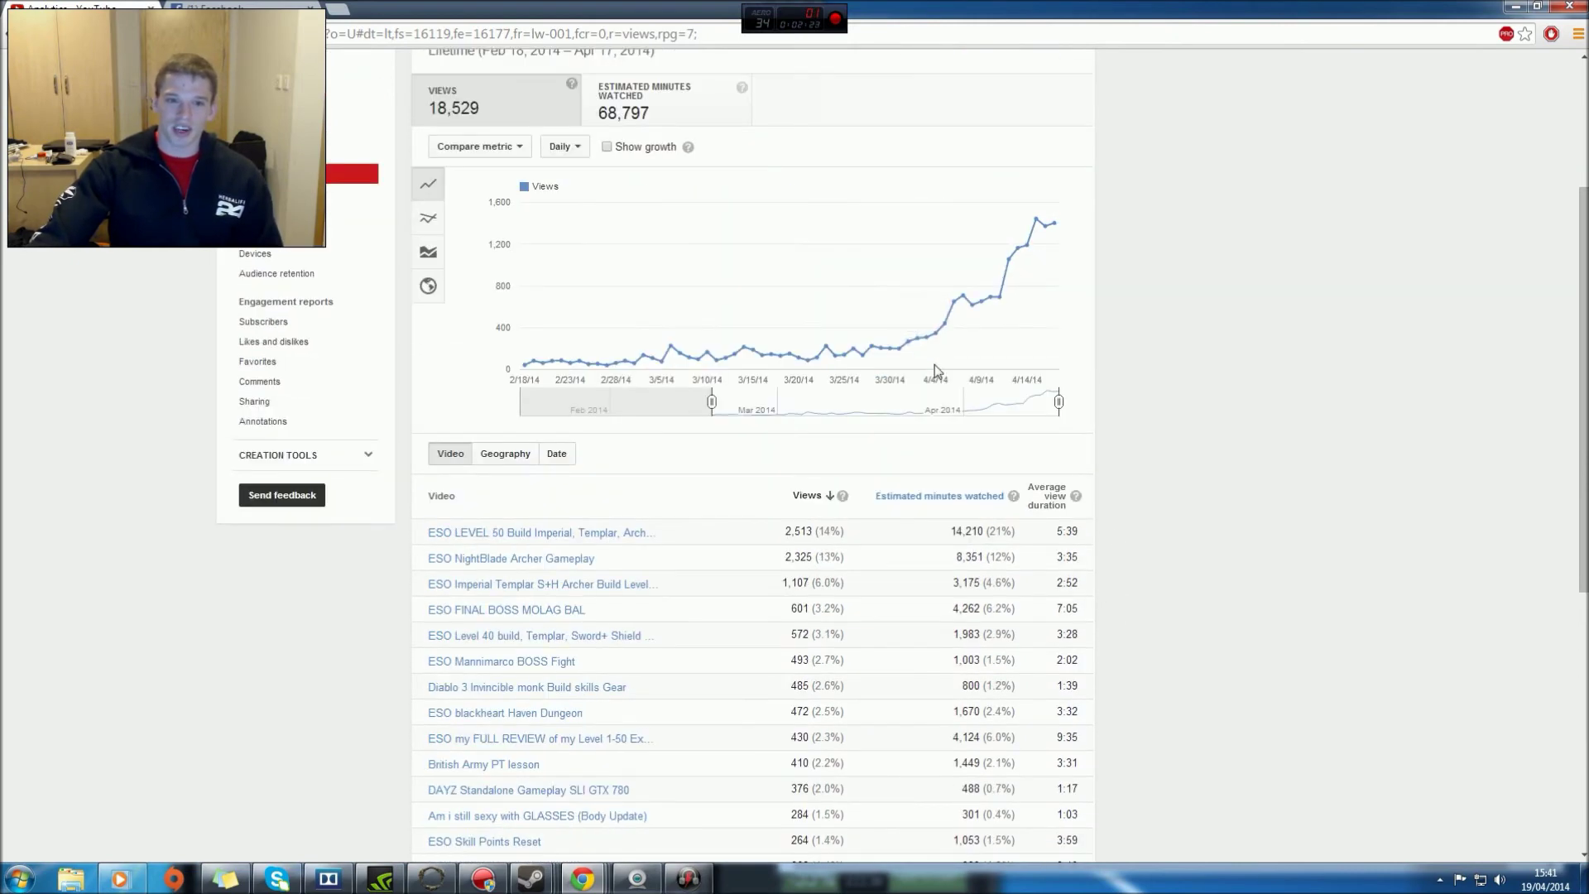
scroll(944, 336, "up", 2)
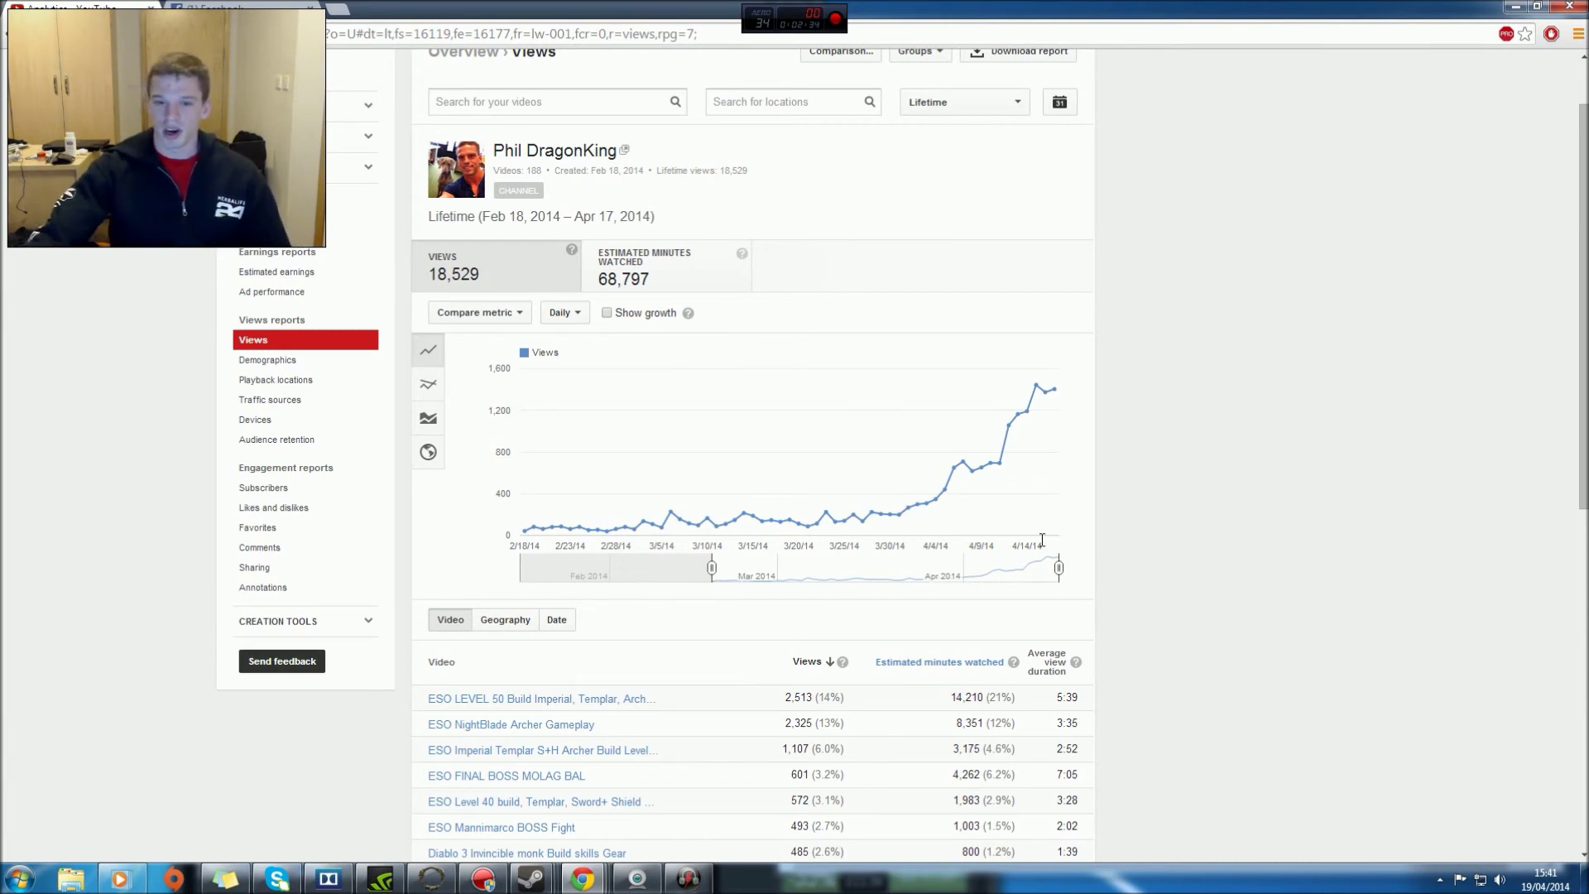
scroll(1130, 546, "down", 1)
scroll(1136, 558, "down", 1)
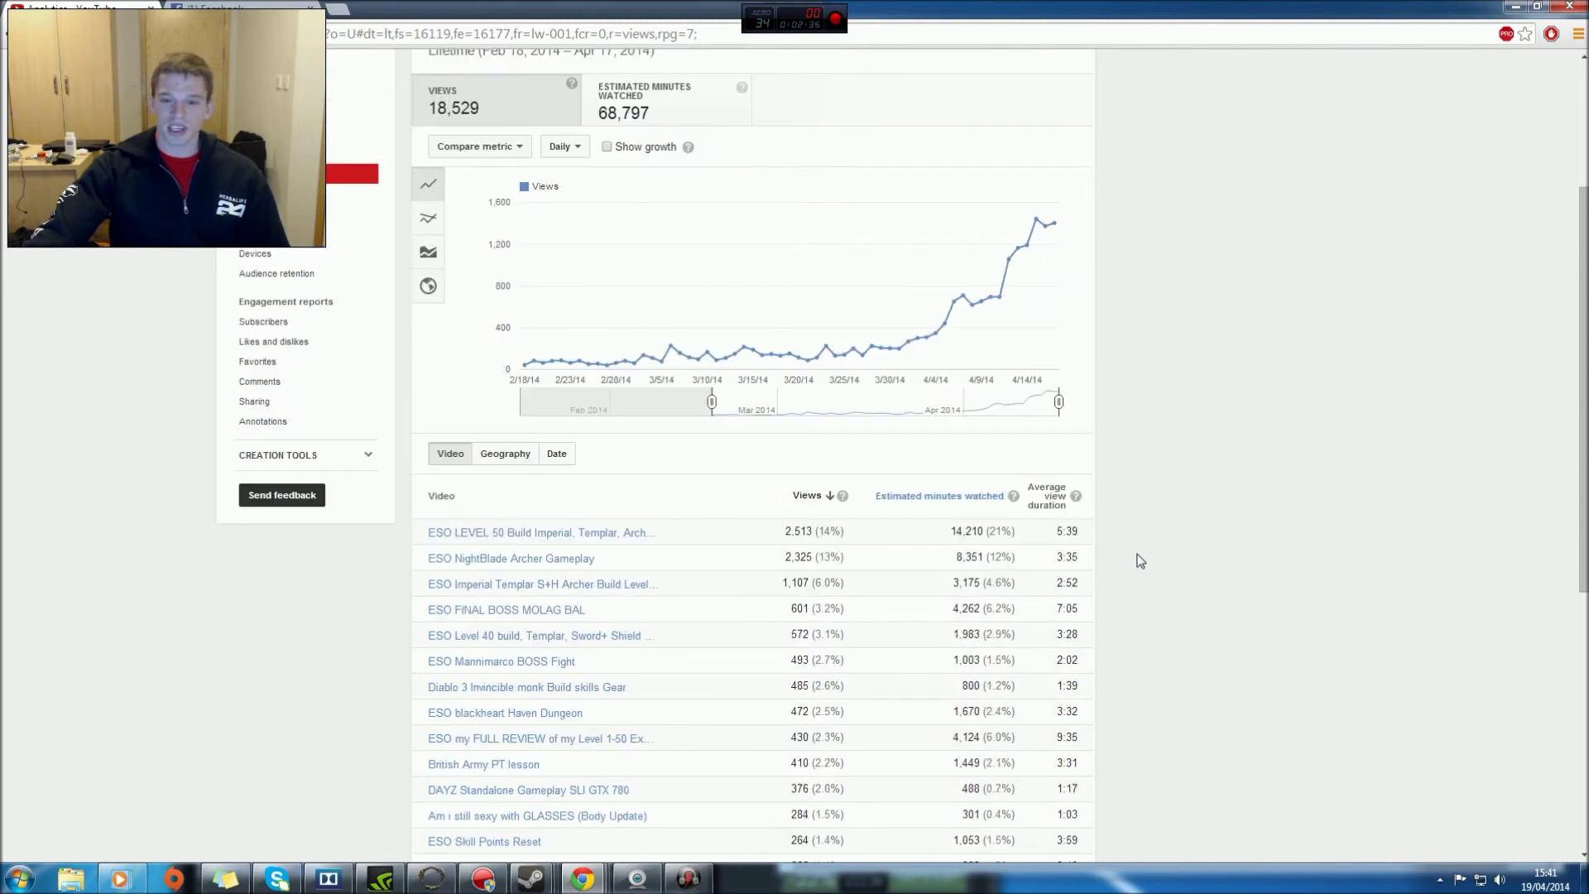
scroll(1140, 566, "down", 1)
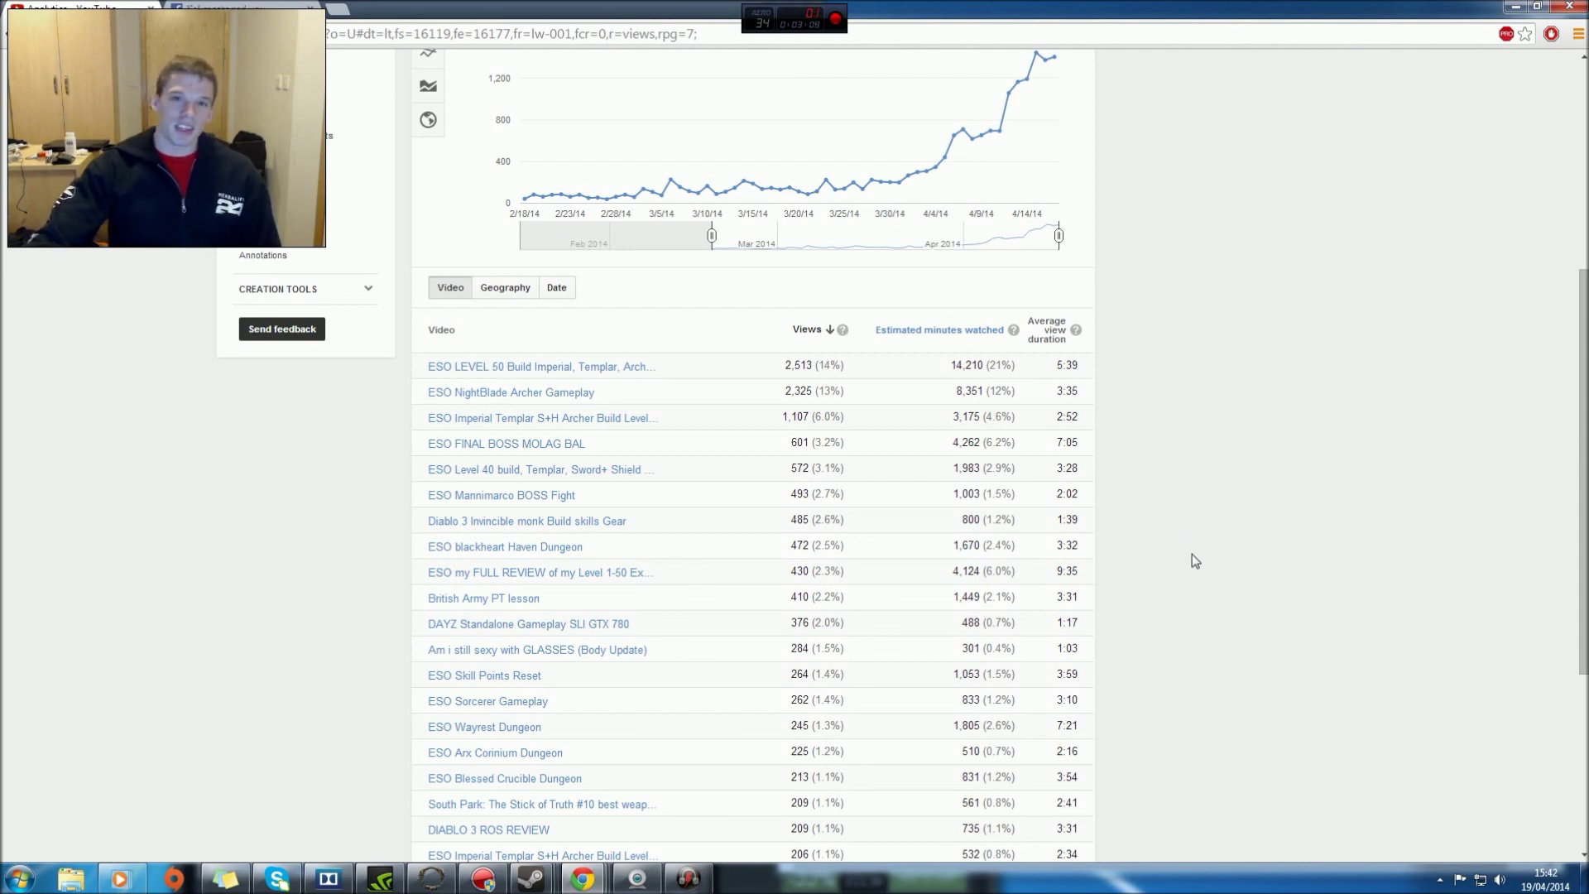
scroll(1171, 483, "up", 3)
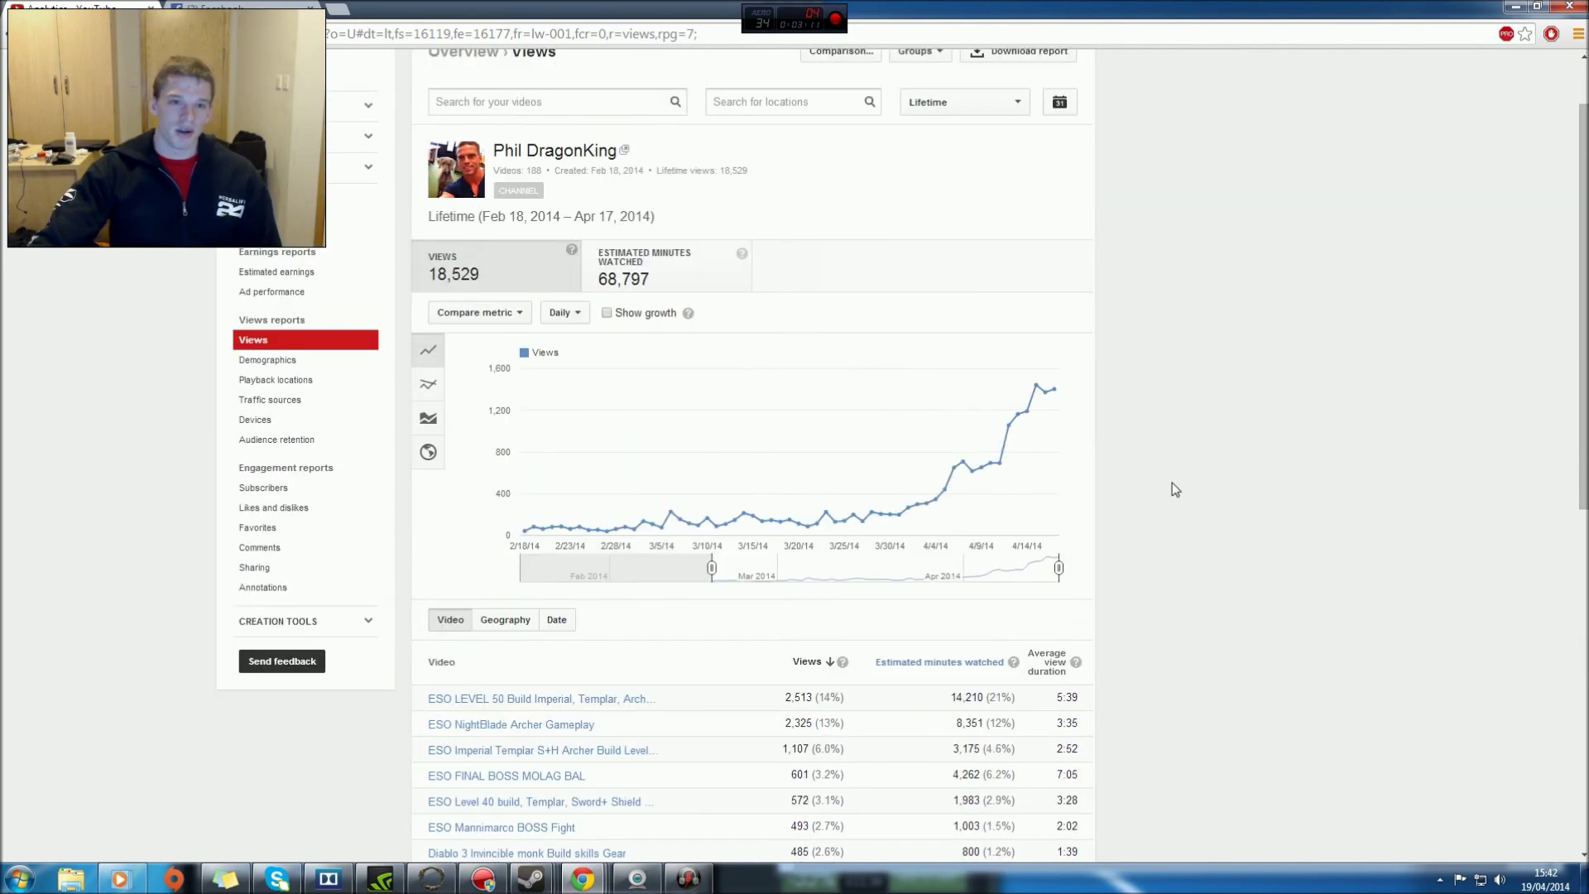